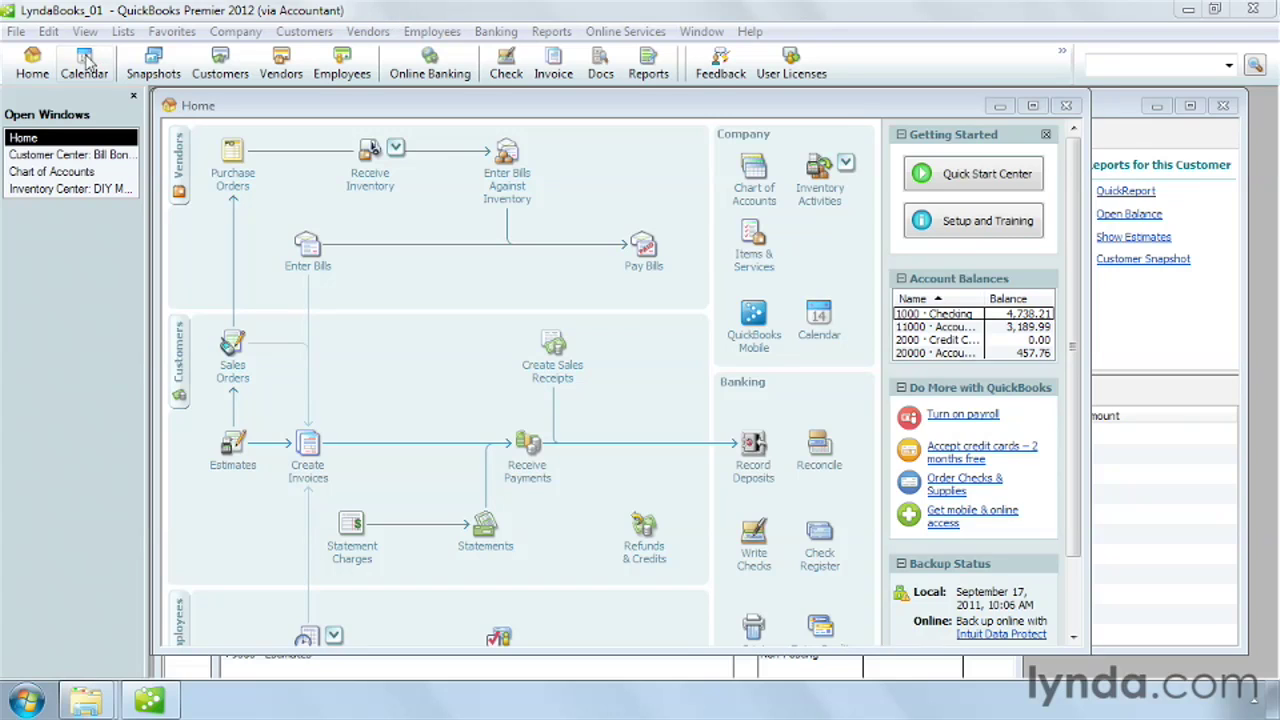
- Show the Favorites menu, which currently offers only Customize Favorites
click(178, 33)
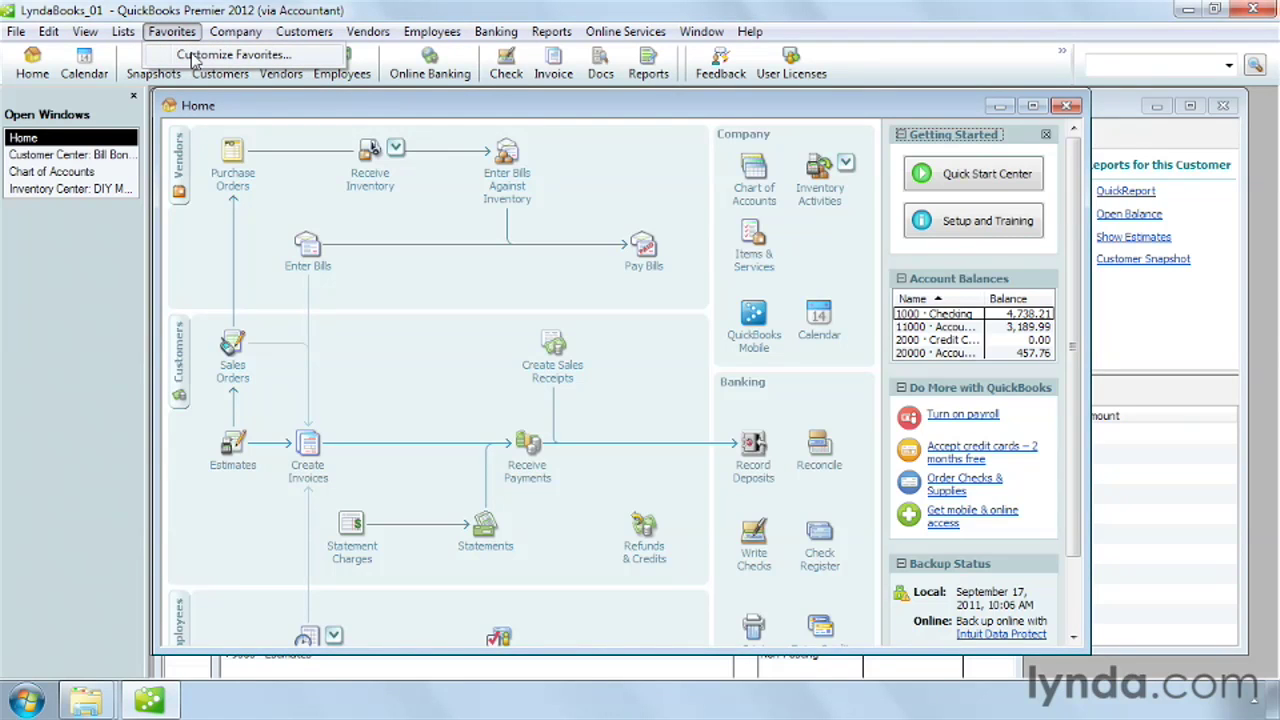
- Add Chart of Accounts and Customer Type List to the Favorites list
click(195, 57)
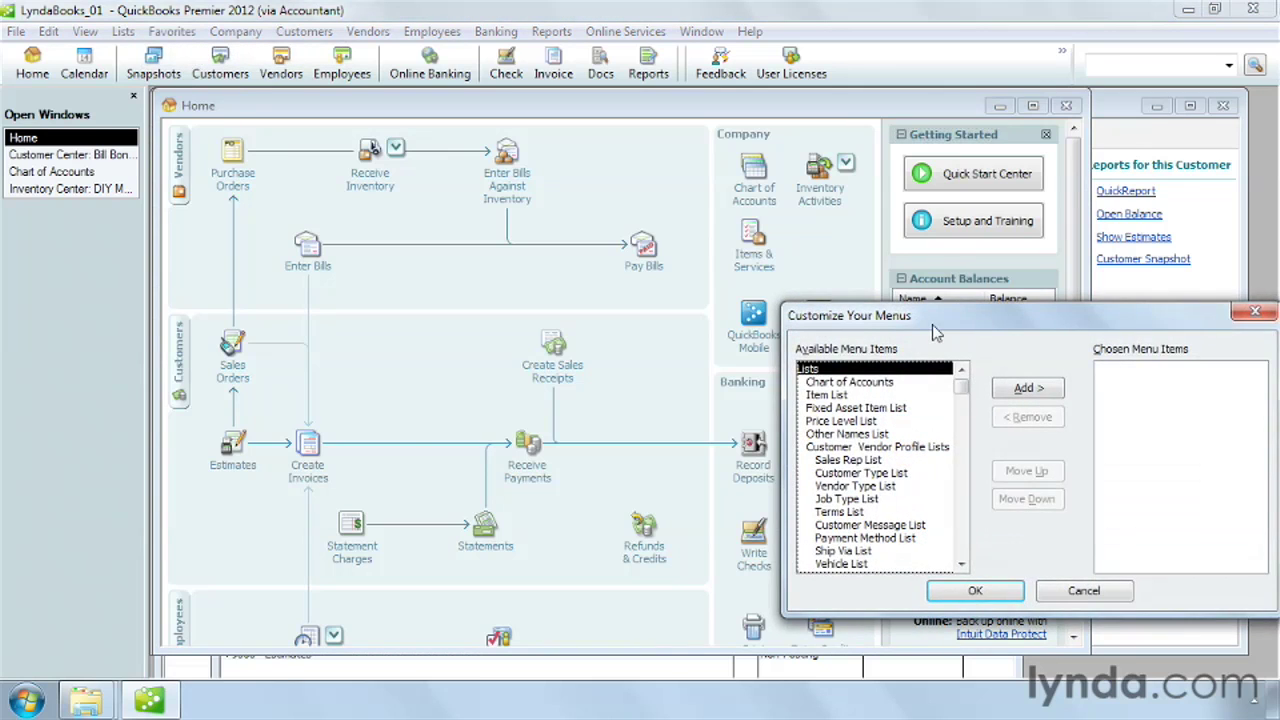
drag(940, 316, 545, 263)
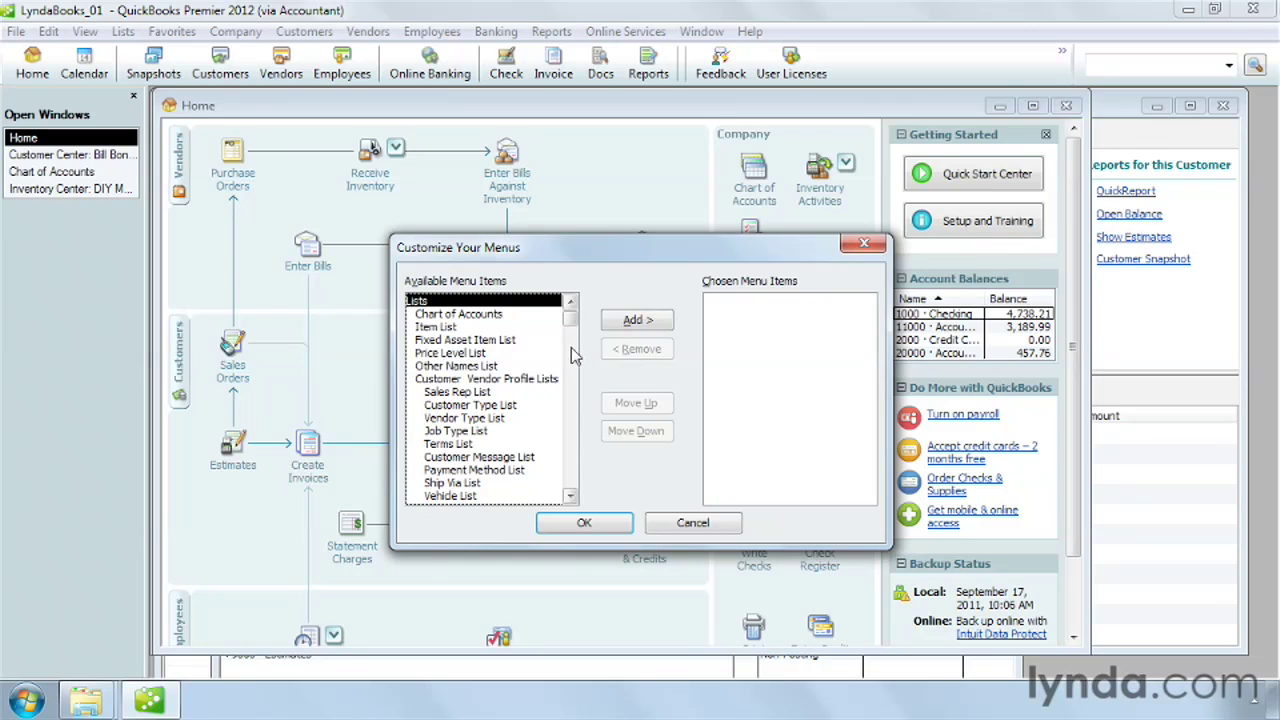
click(472, 316)
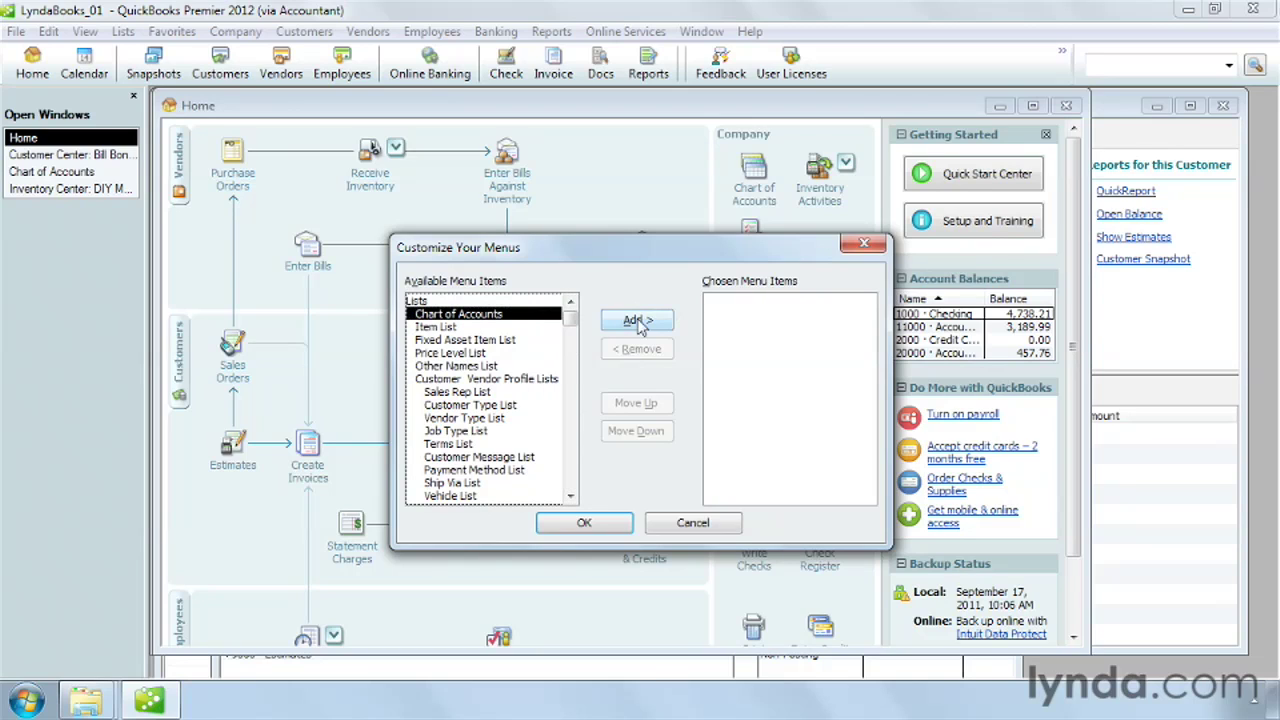
click(637, 322)
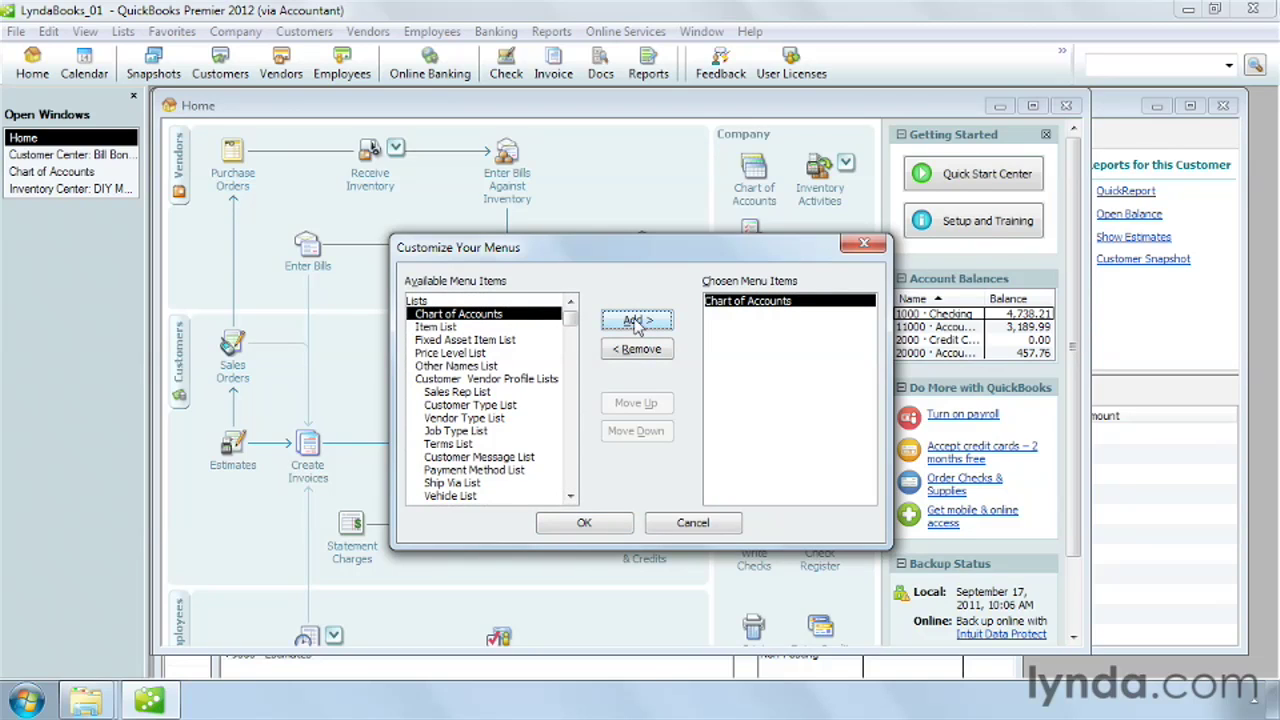
click(483, 406)
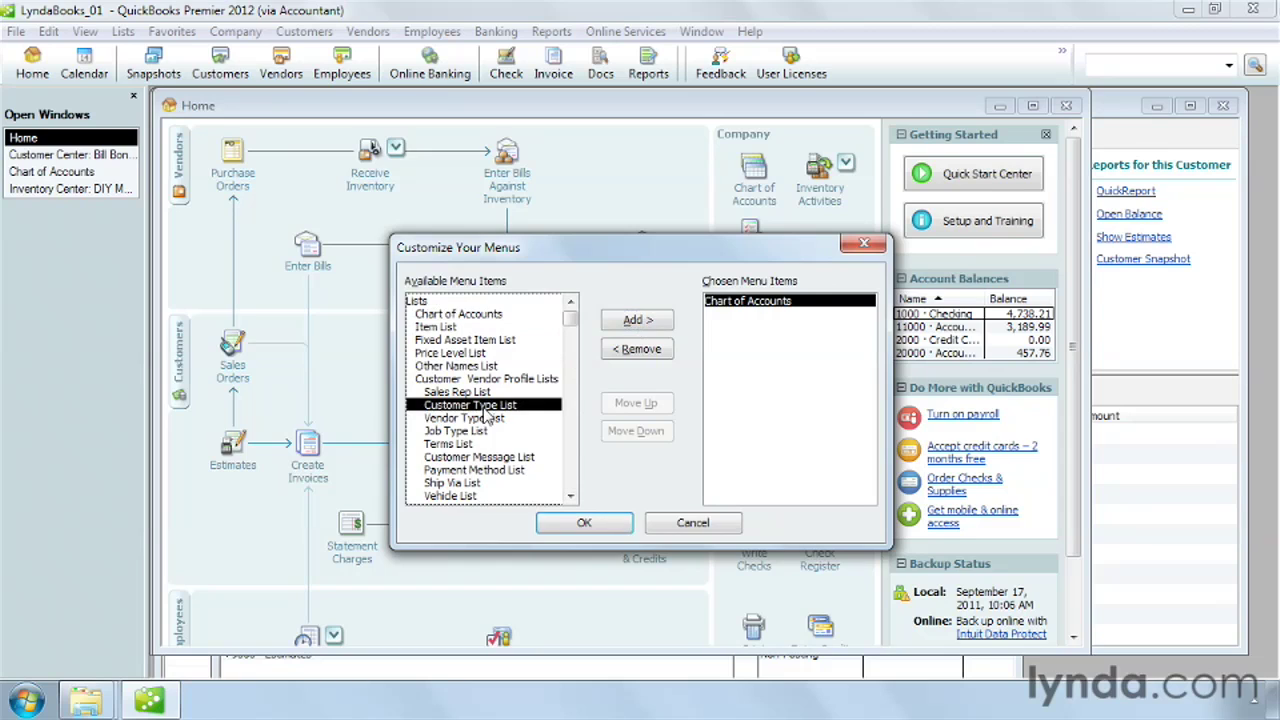
click(635, 321)
click(569, 470)
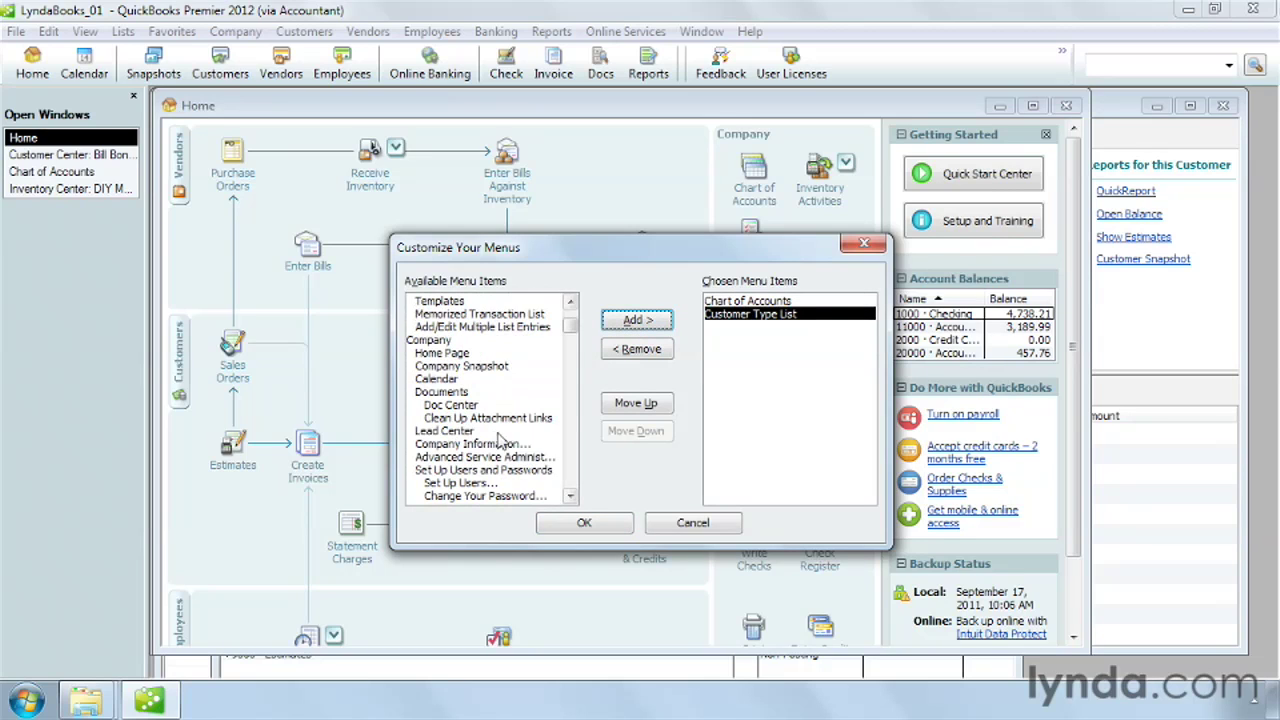
- Add Calendar above Customer Type List, save the favorites, and check the Favorites menu
click(437, 380)
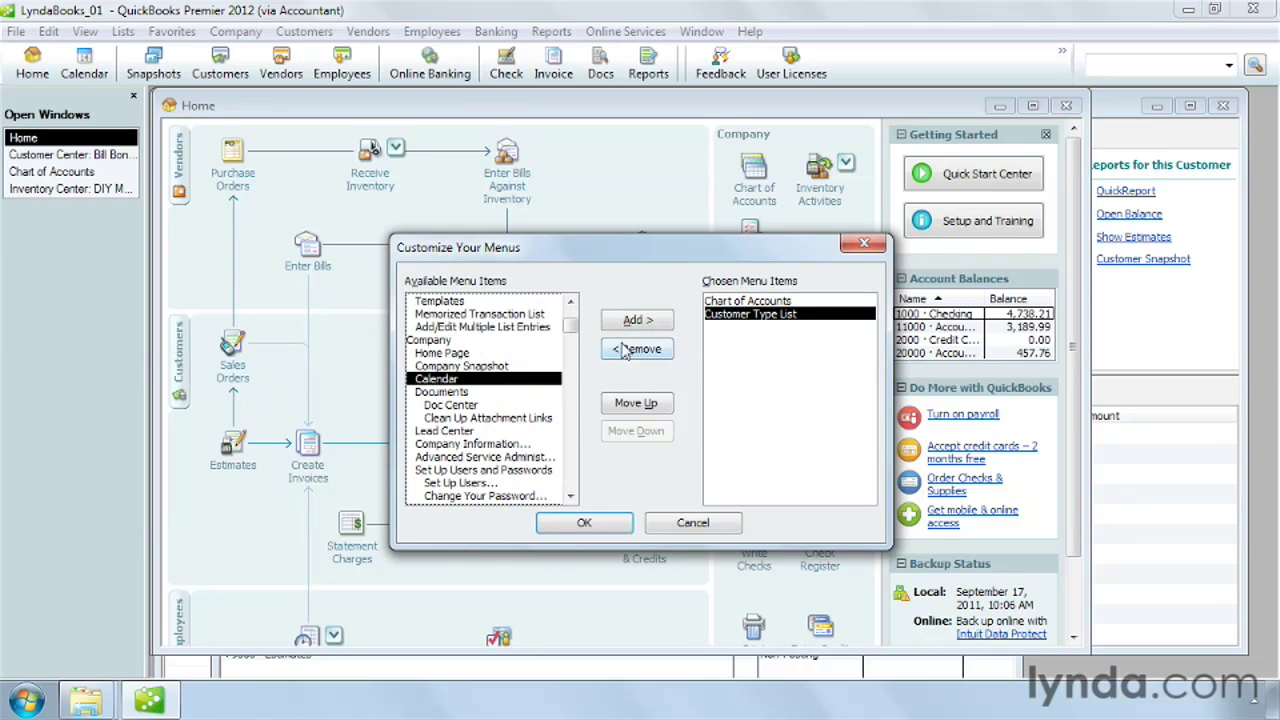
click(662, 324)
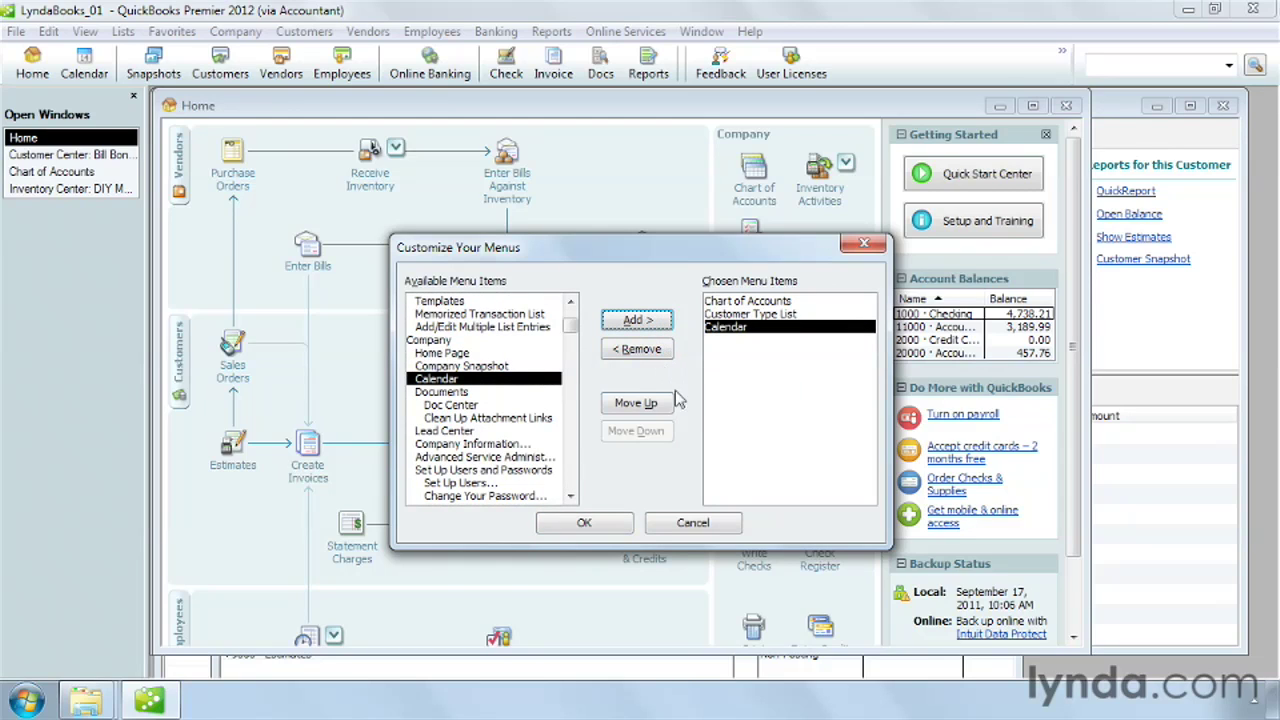
click(648, 404)
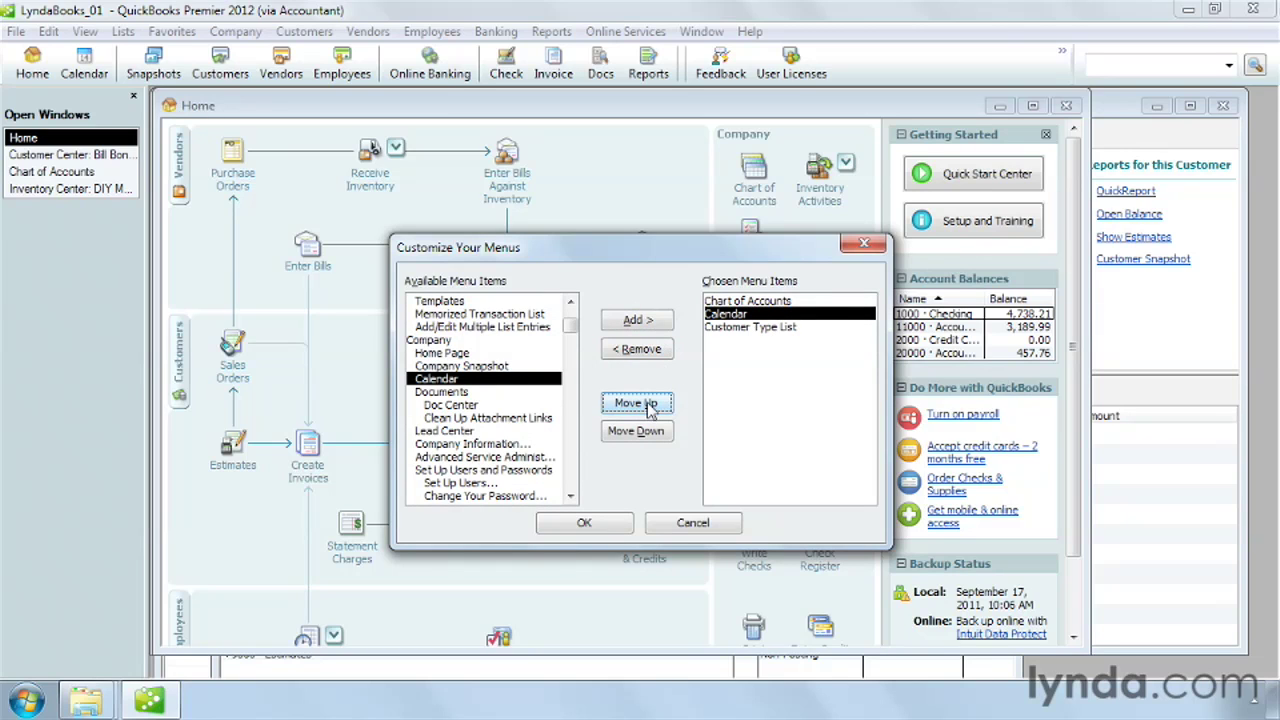
click(608, 522)
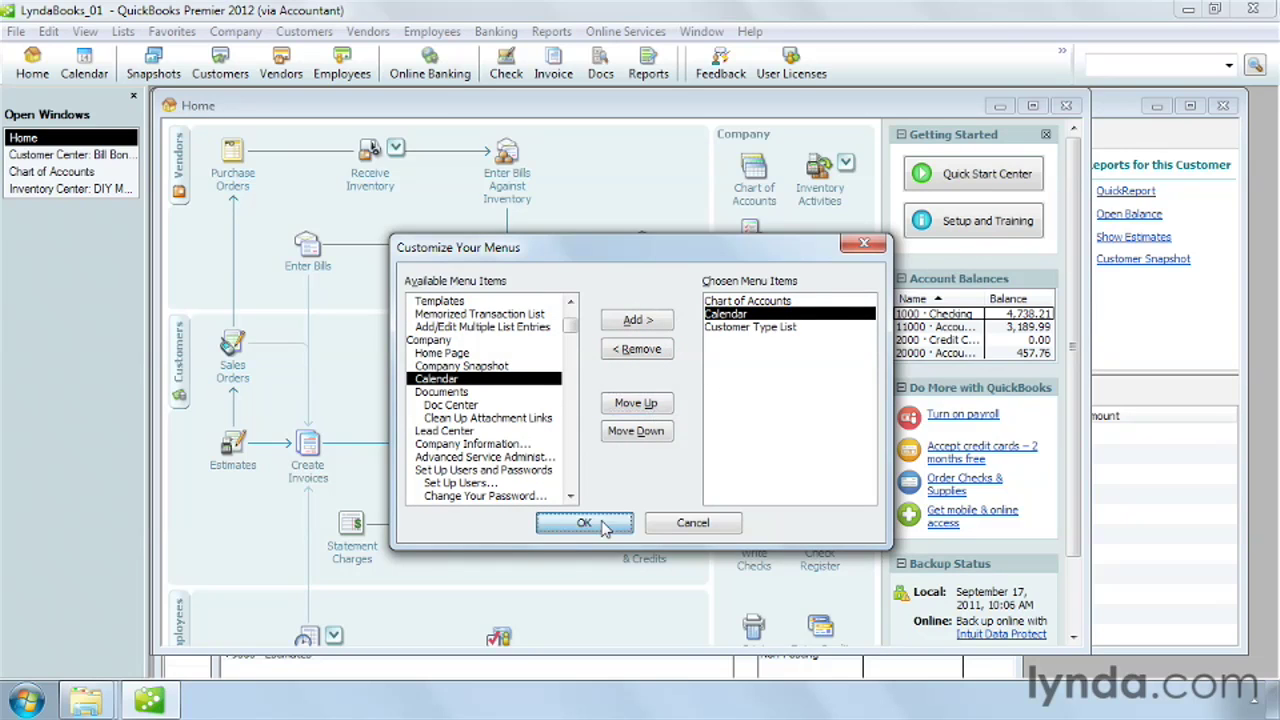
click(180, 33)
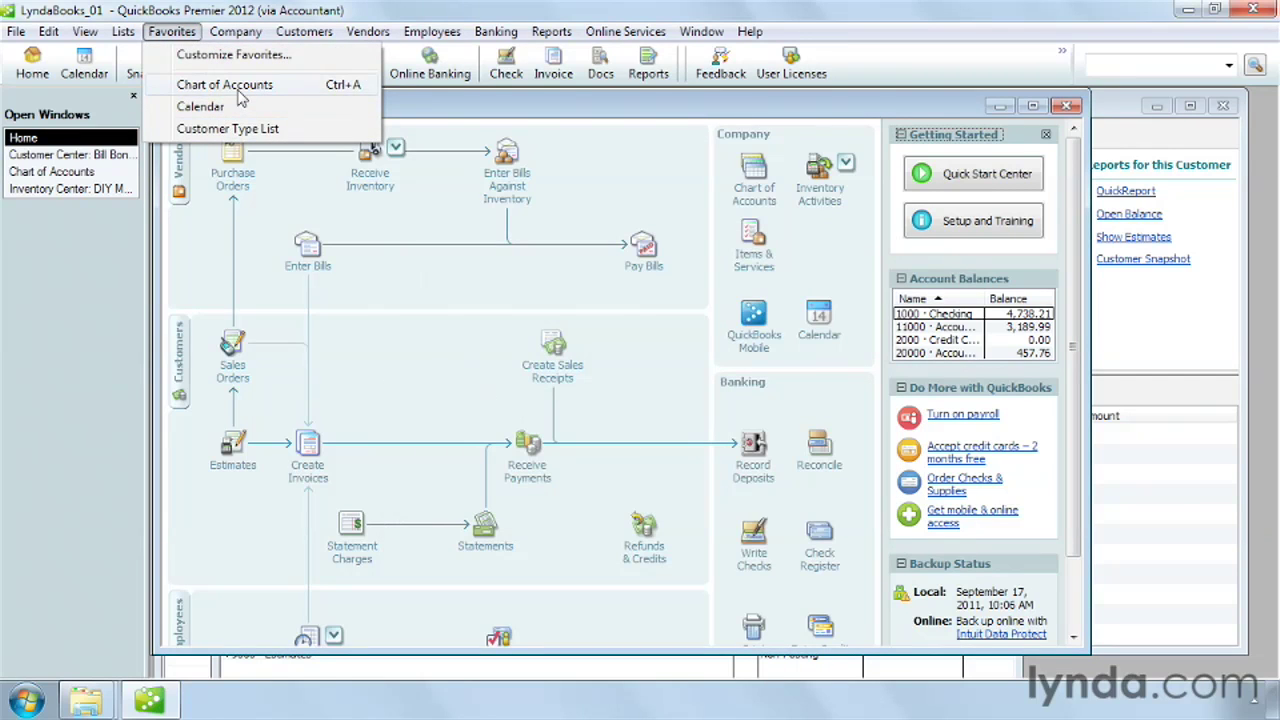
click(388, 14)
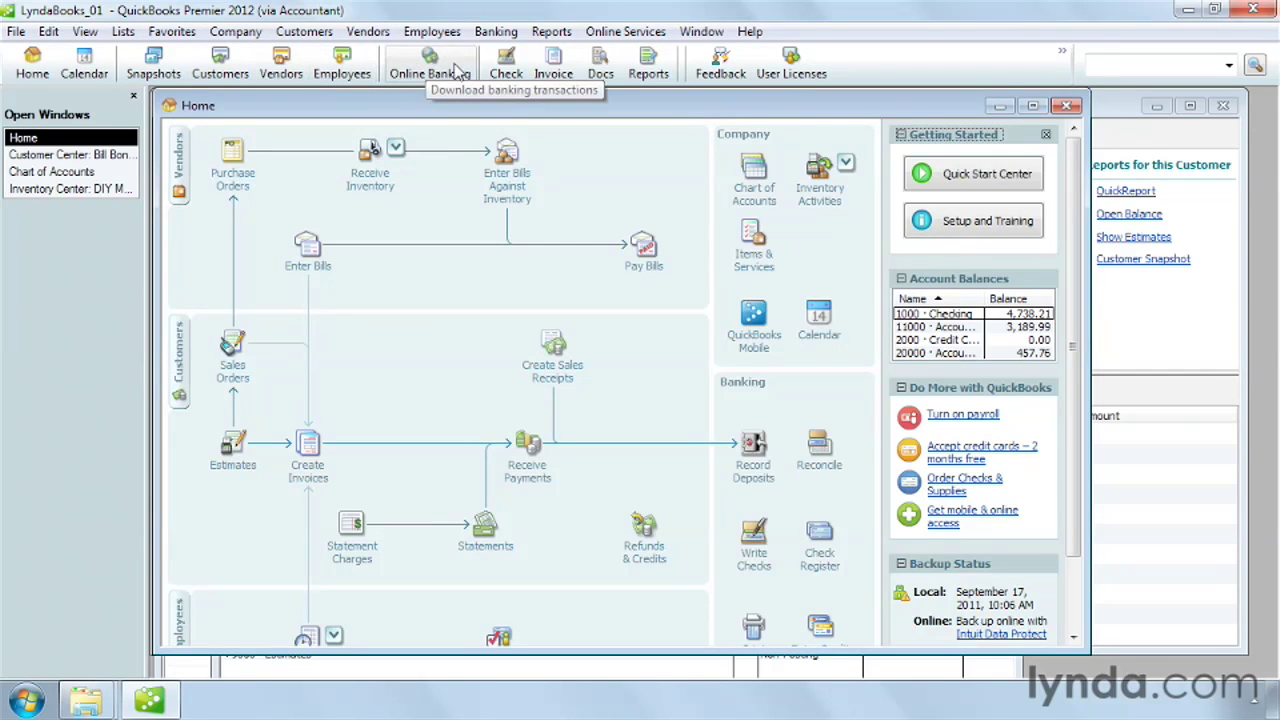
click(552, 66)
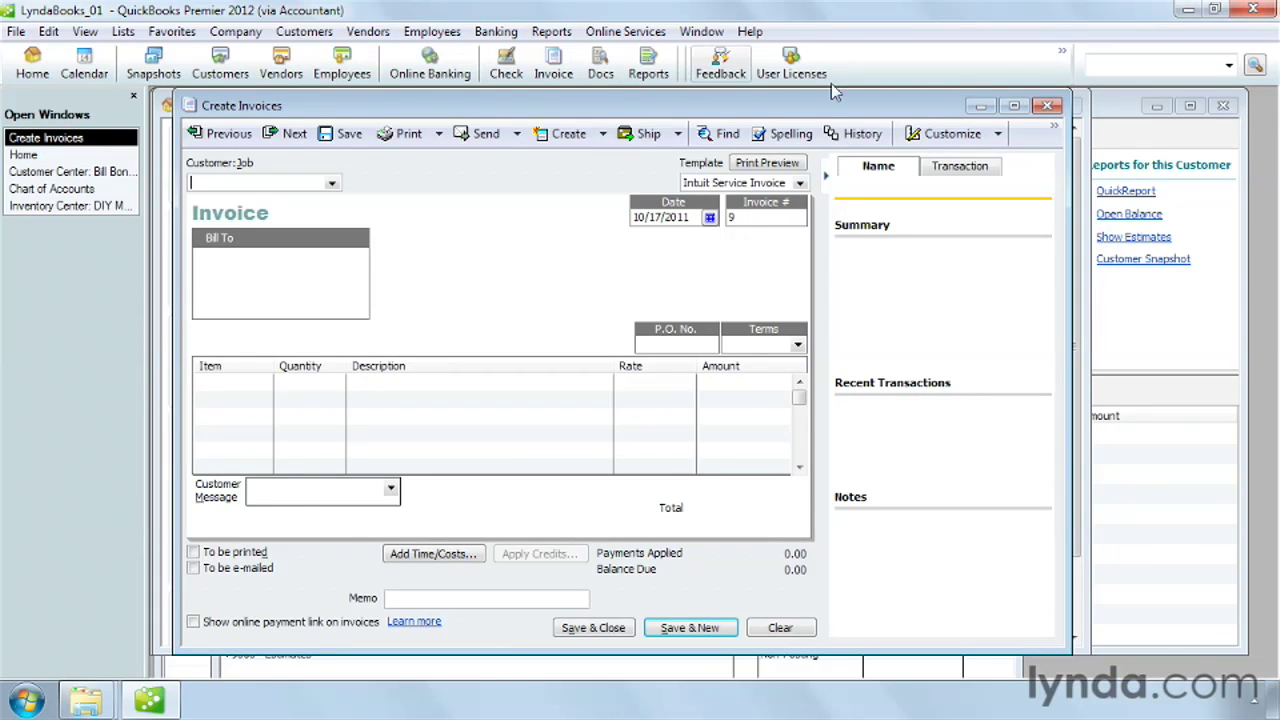
click(1061, 55)
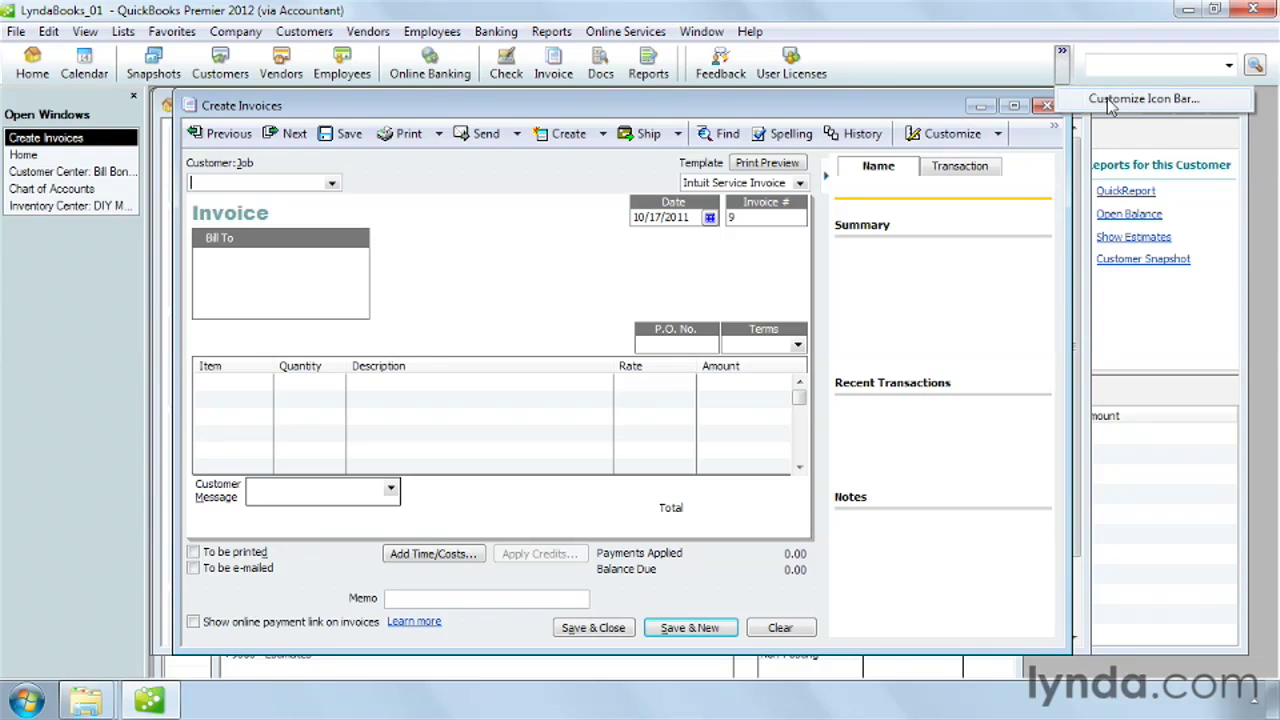
click(659, 114)
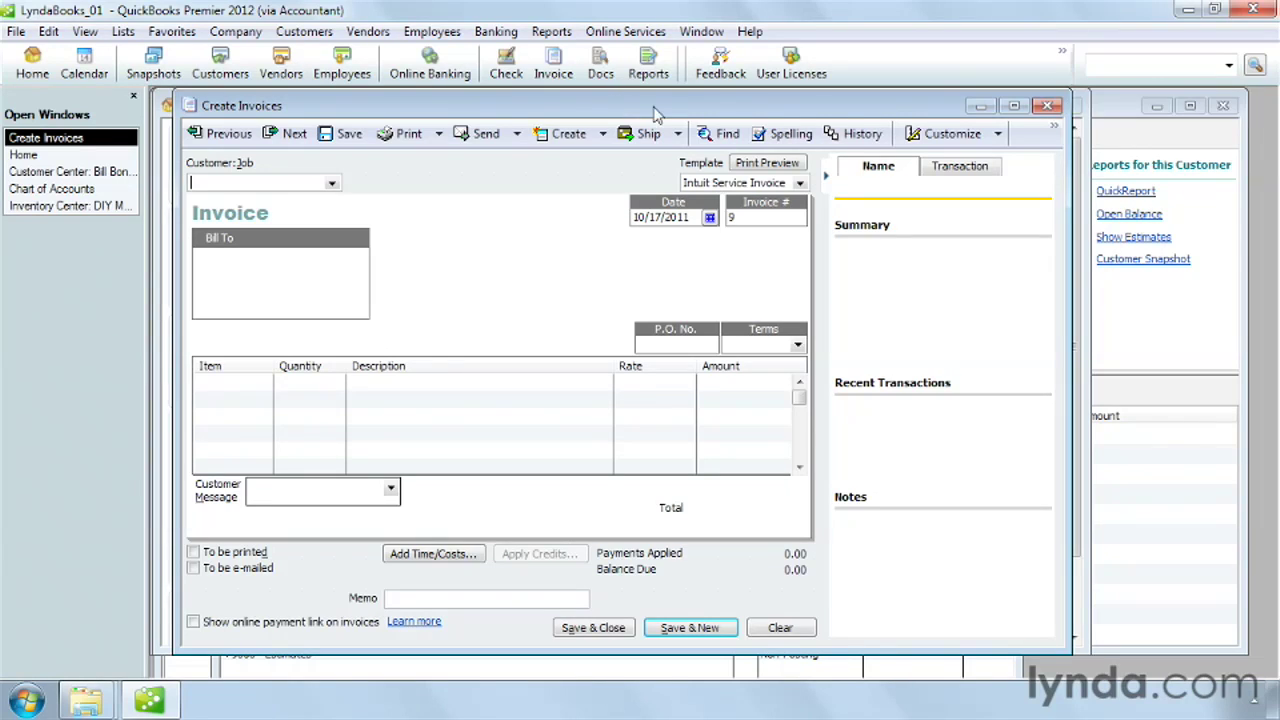
click(1047, 105)
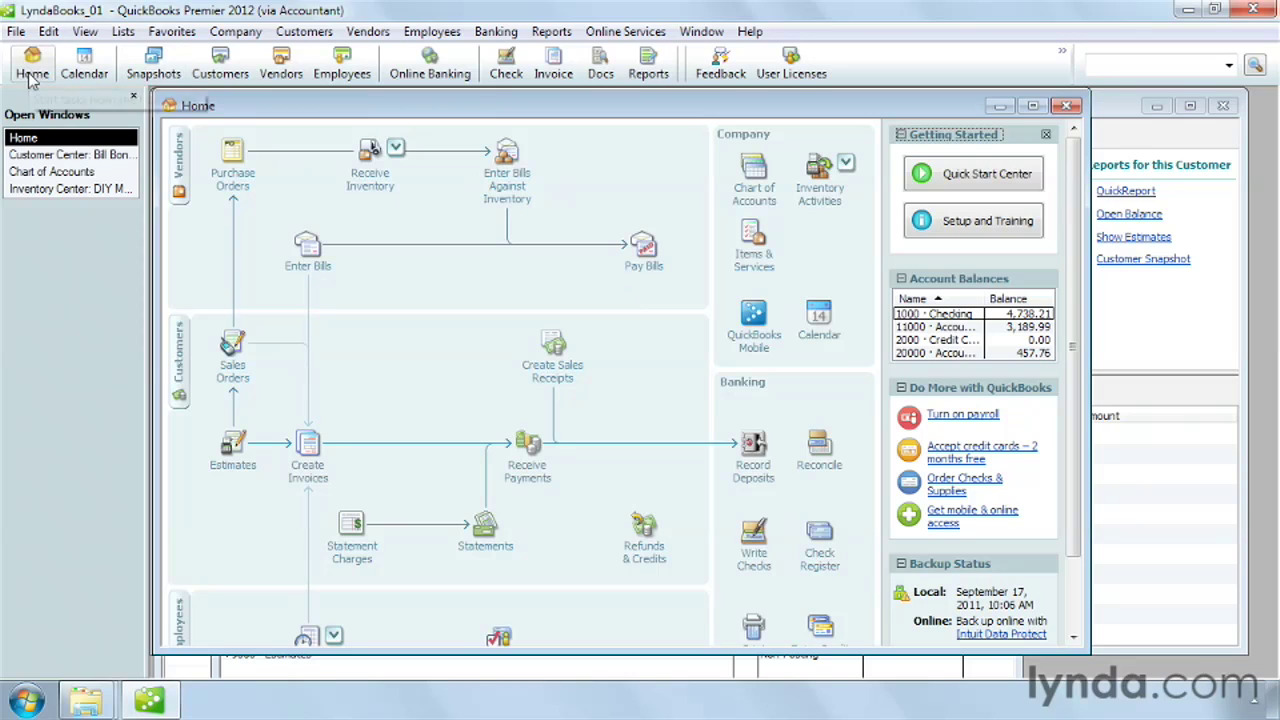
click(247, 32)
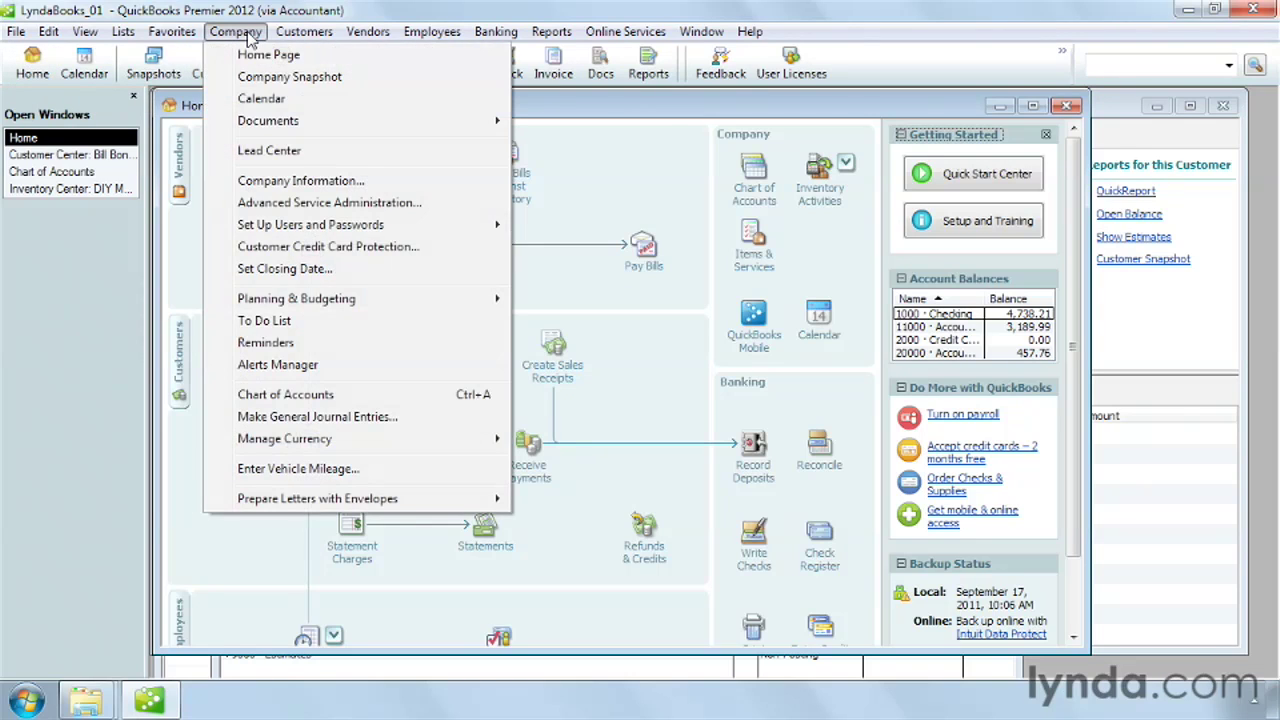
click(470, 26)
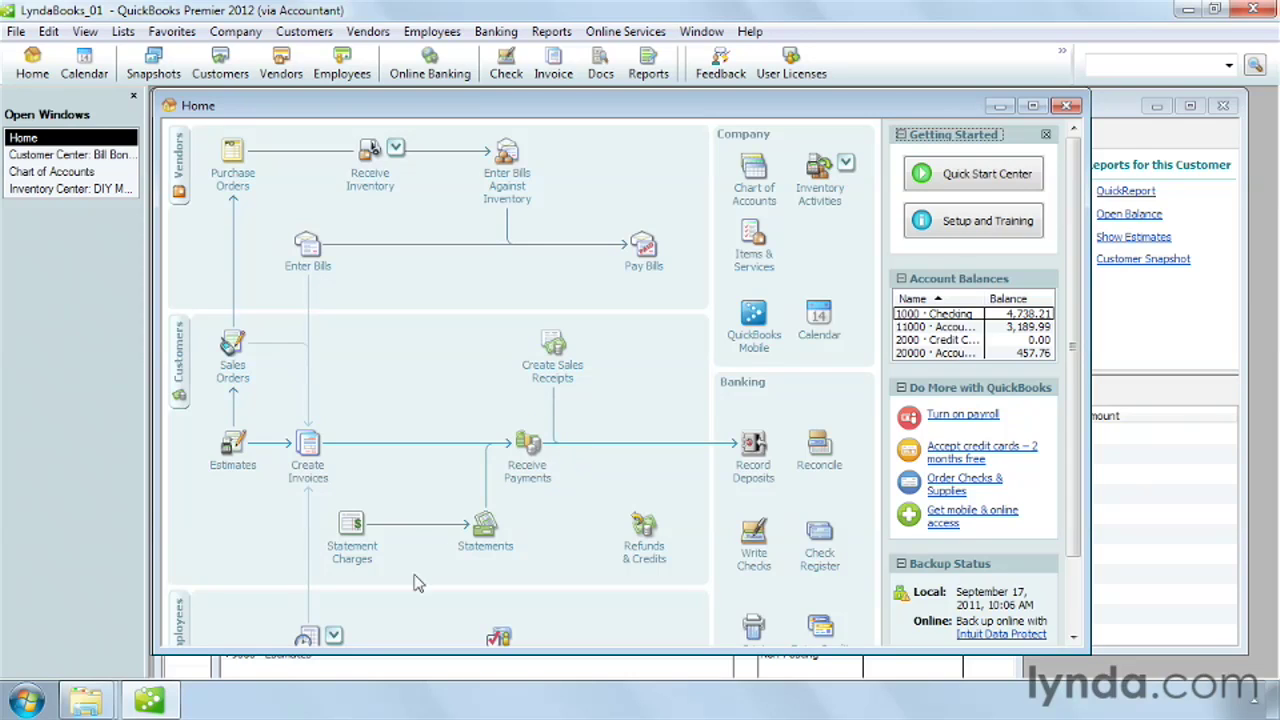
click(1072, 638)
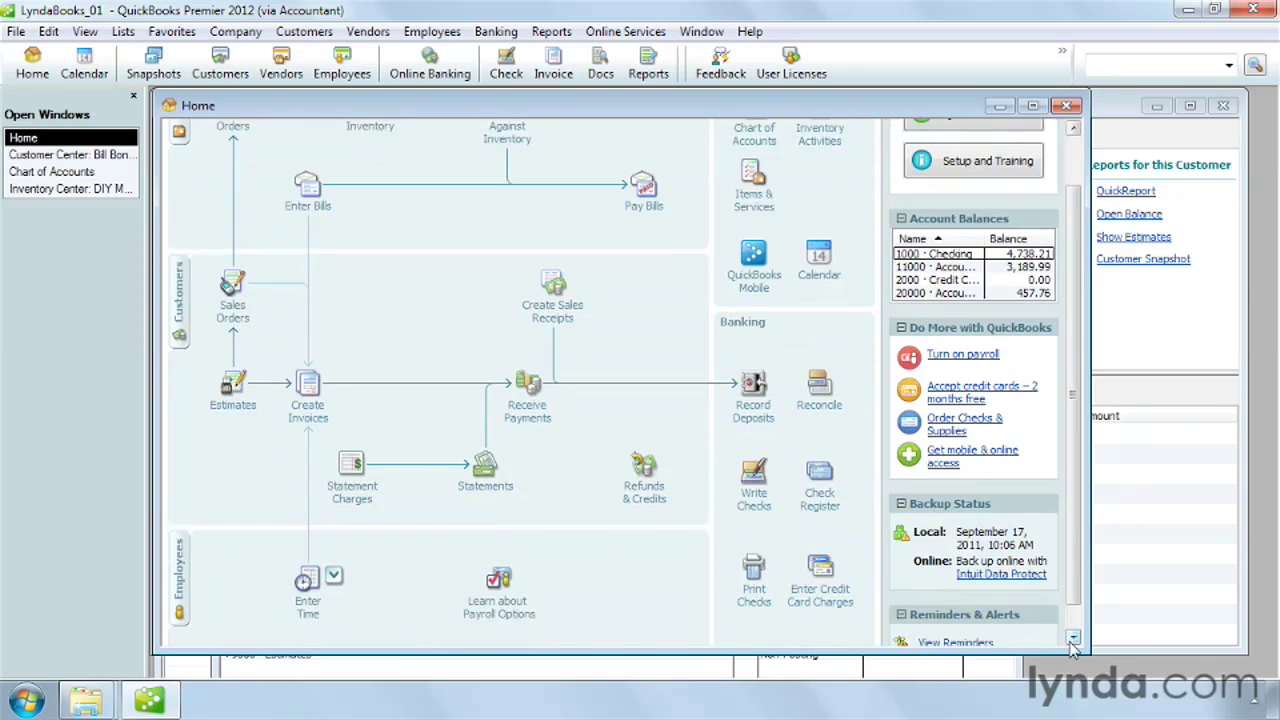
click(1072, 638)
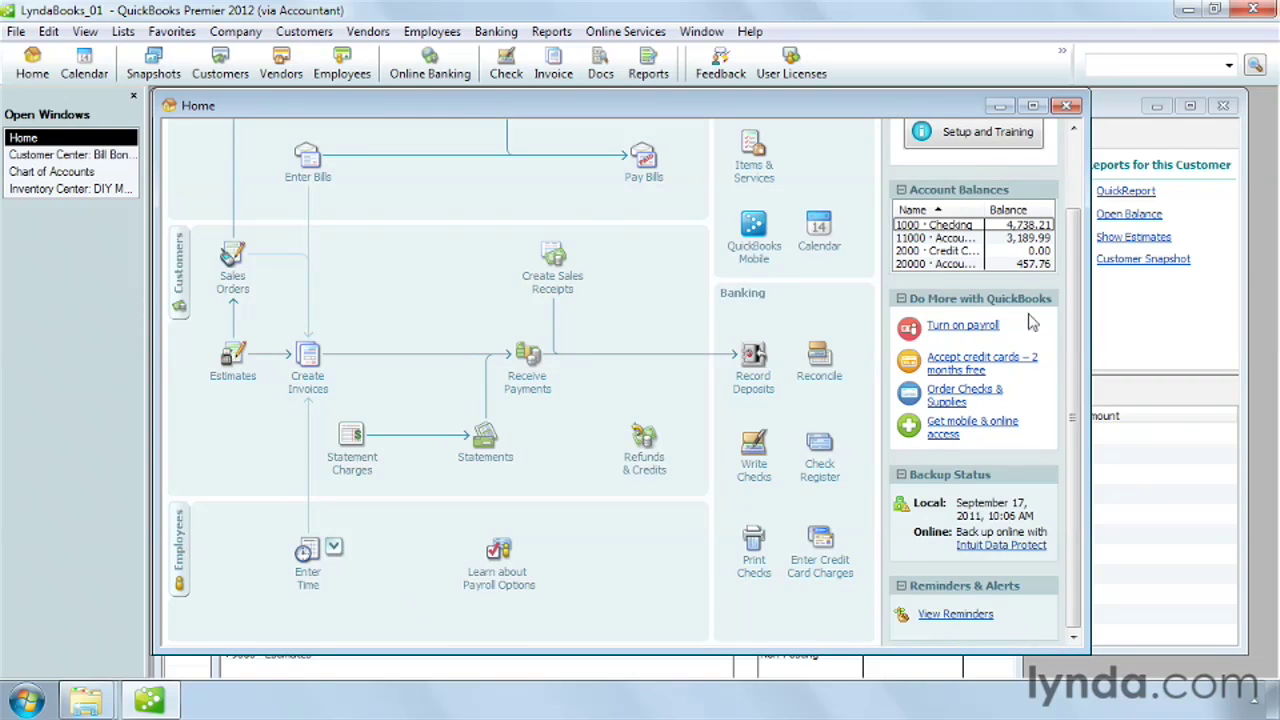
scroll(1073, 190, up, 3)
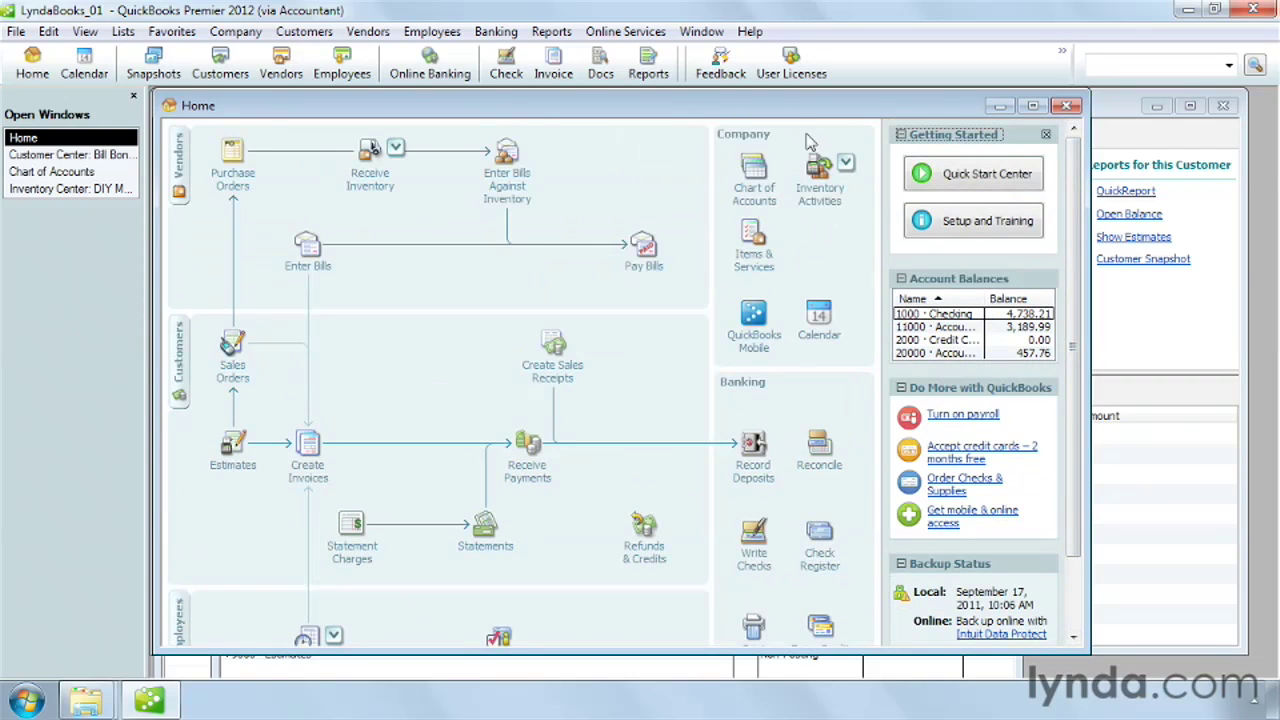